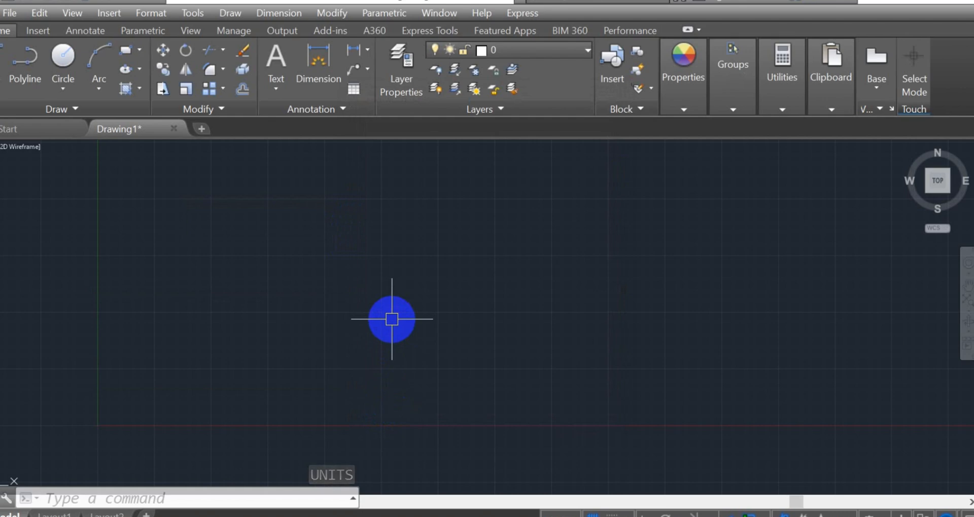
{"action": "type", "text": "L"}
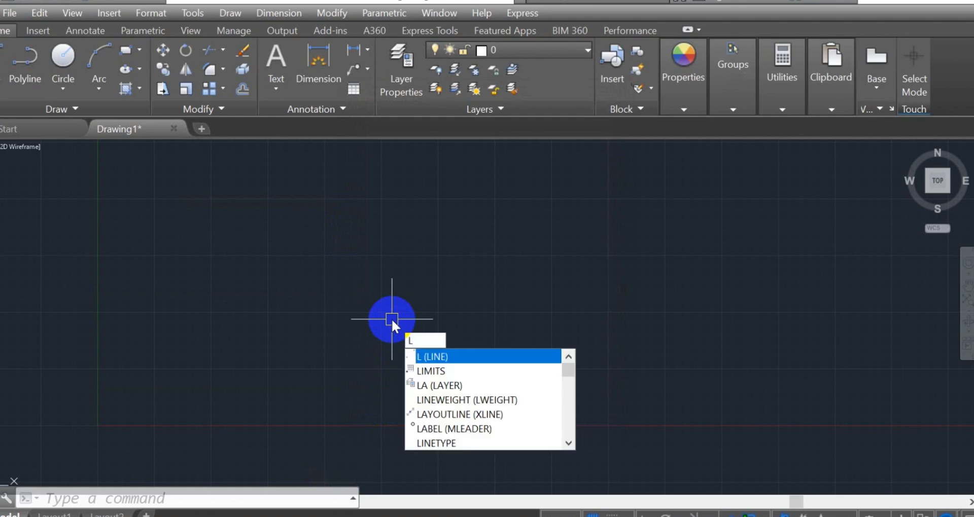
{"action": "type", "text": "I"}
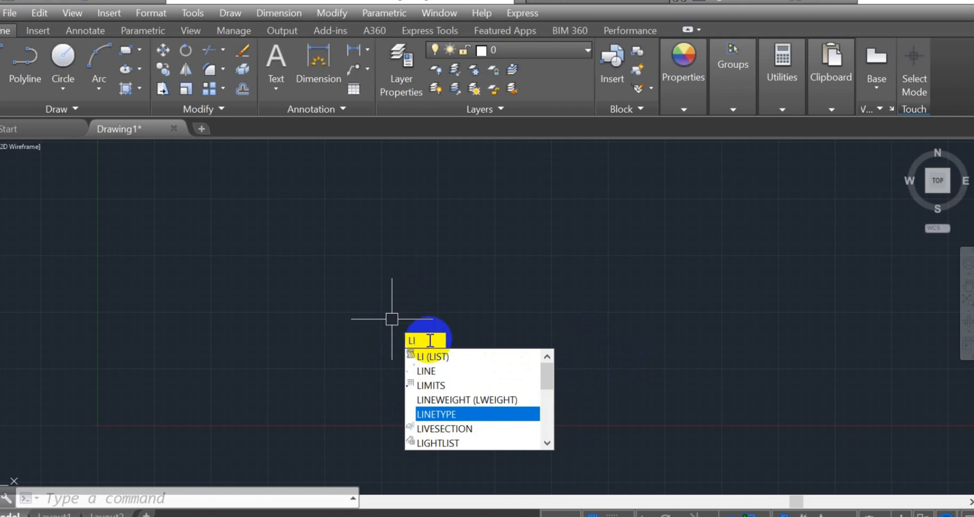
{"action": "left_click", "coordinate": [452, 384]}
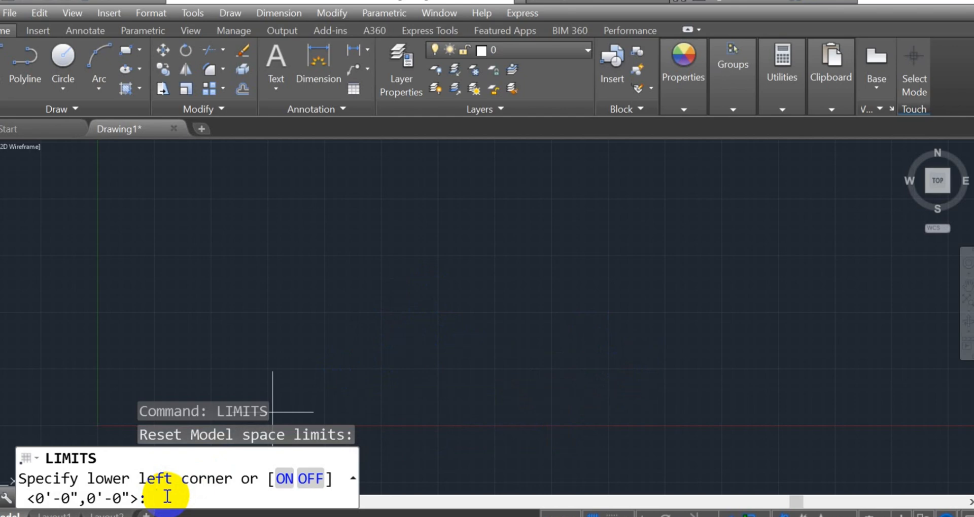
{"action": "type", "text": "150"}
{"action": "key", "text": "Return"}
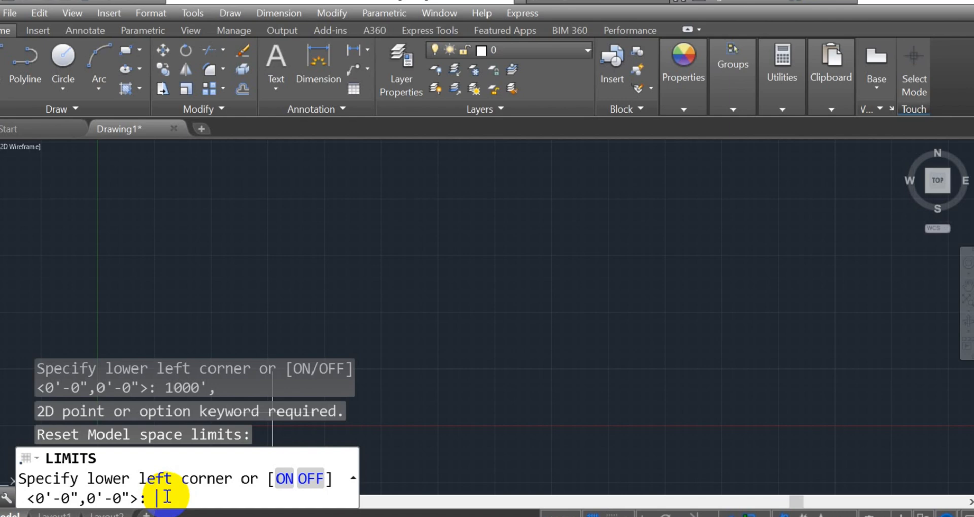
{"action": "type", "text": "150"}
{"action": "type", "text": "0'"}
{"action": "key", "text": "Return"}
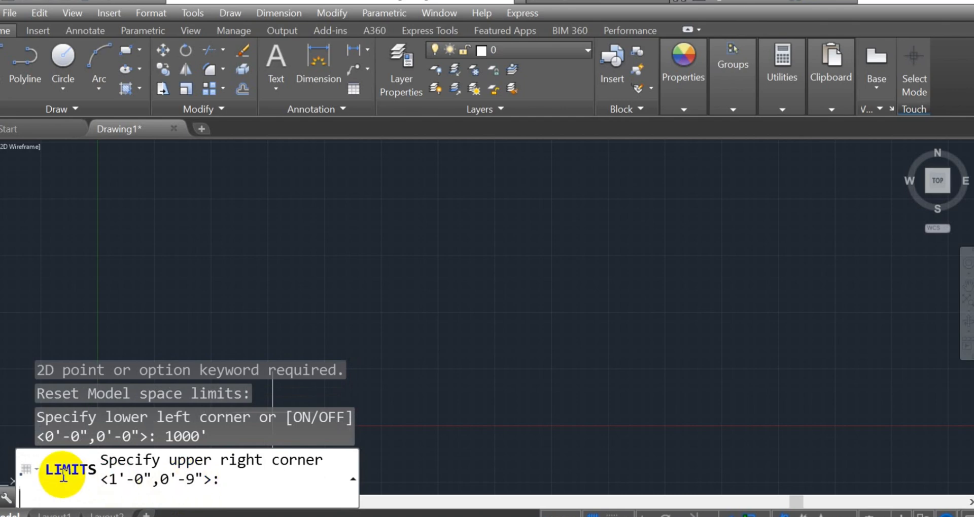
{"action": "key", "text": "Escape"}
{"action": "key", "text": "Escape"}
{"action": "key", "text": "Escape"}
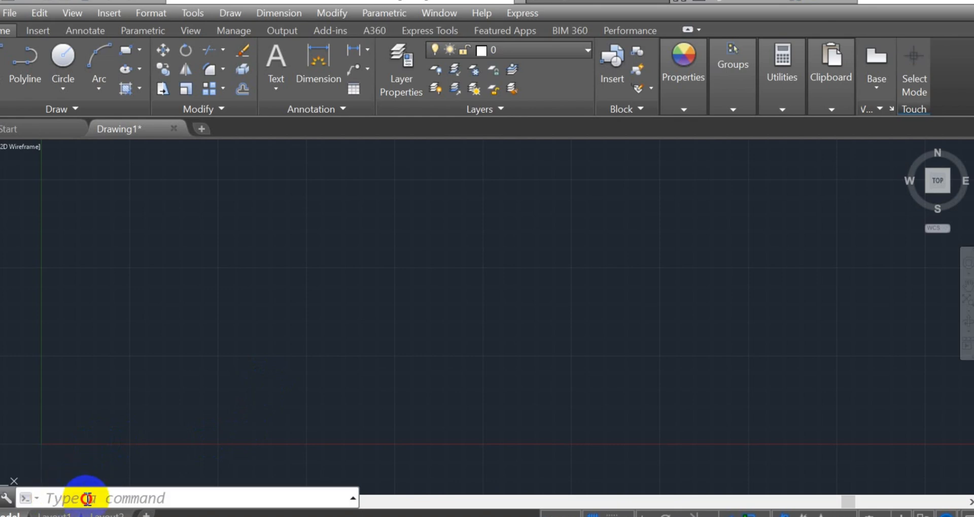
- Try to set the lower-left corner of the drawing limits to 1000',1000'
{"action": "left_click", "coordinate": [133, 500]}
{"action": "type", "text": "LIMITS"}
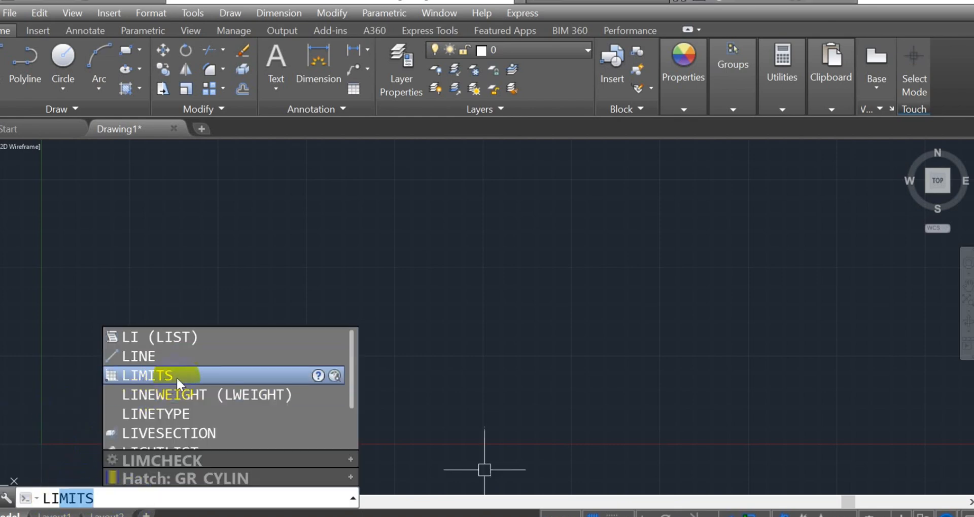
{"action": "left_click", "coordinate": [191, 376]}
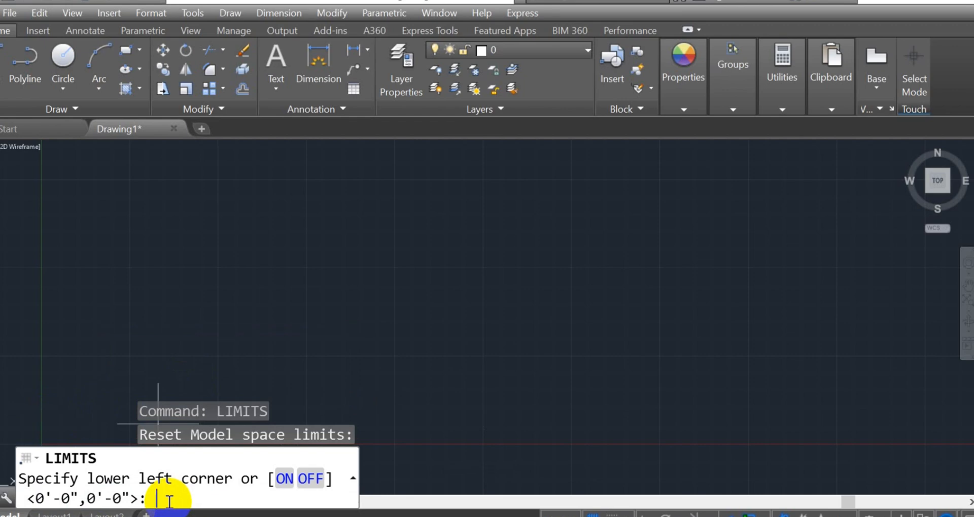
{"action": "type", "text": "100"}
{"action": "type", "text": "0',1000"}
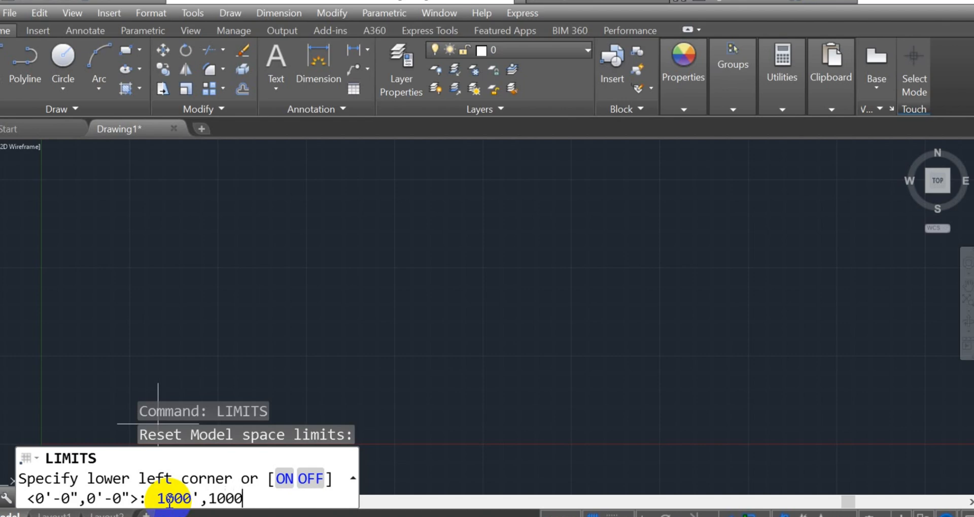
{"action": "key", "text": "Return"}
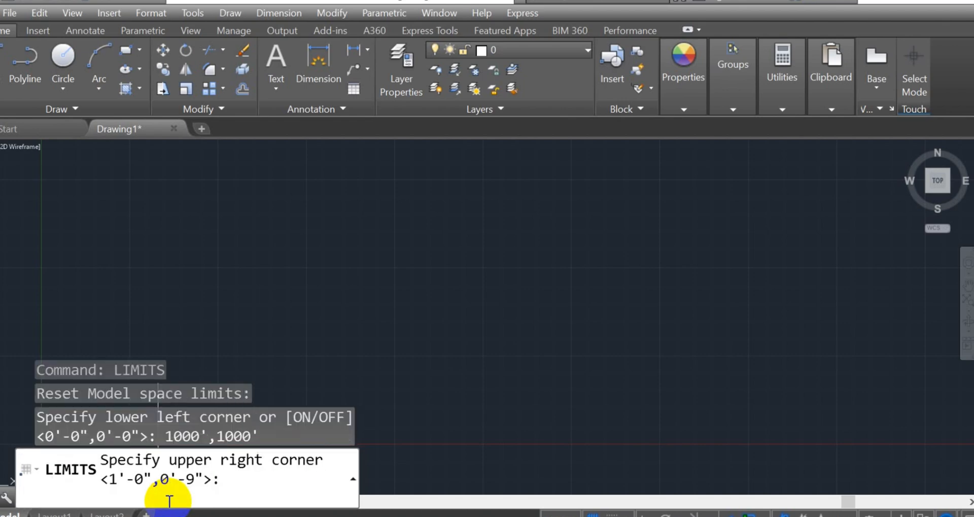
{"action": "key", "text": "Escape"}
{"action": "key", "text": "Escape"}
{"action": "key", "text": "Escape"}
{"action": "key", "text": "Escape"}
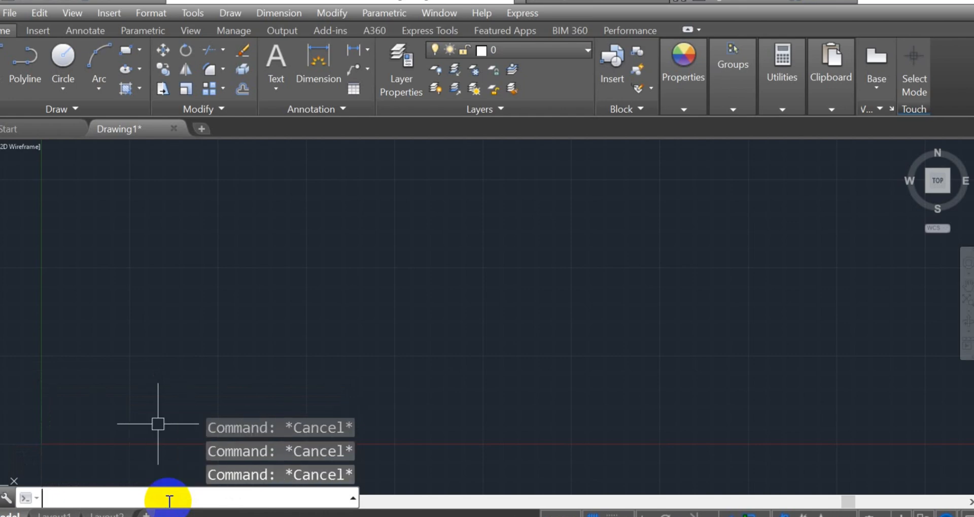
- Open the Standard dimension style for modification
{"action": "type", "text": "D"}
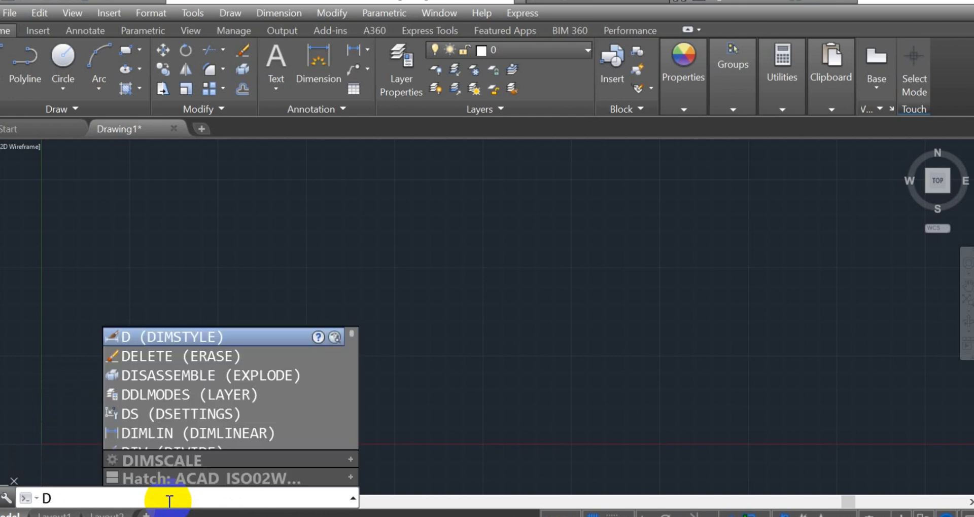
{"action": "key", "text": "Return"}
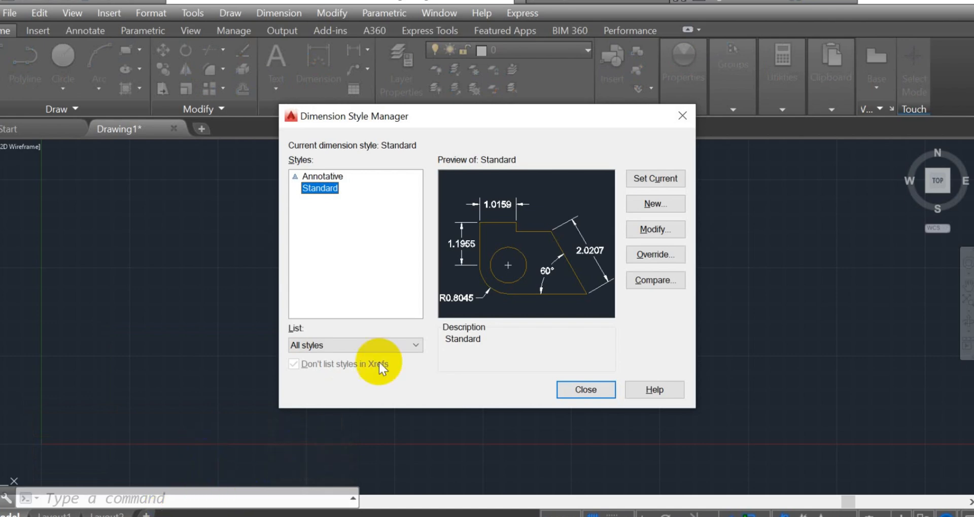
{"action": "left_click", "coordinate": [654, 203]}
{"action": "key", "text": "Escape"}
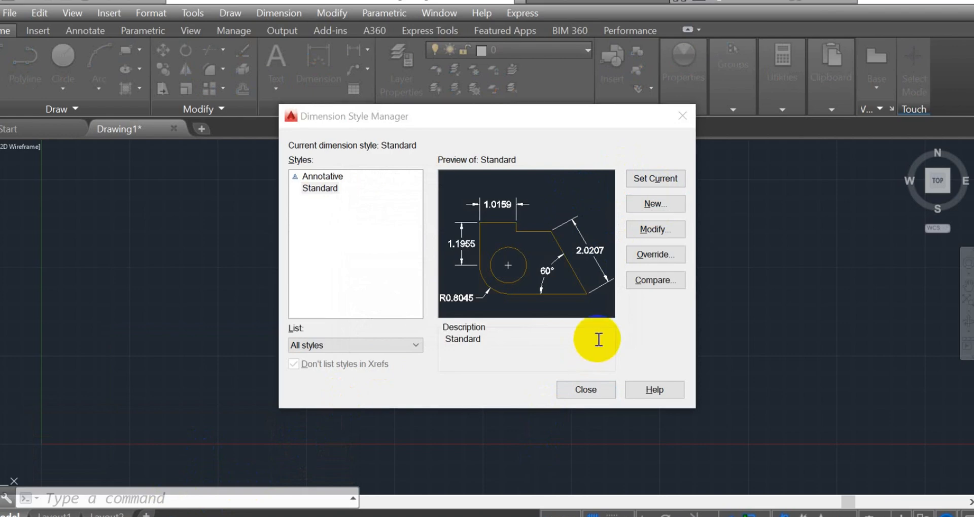
{"action": "left_click", "coordinate": [656, 229]}
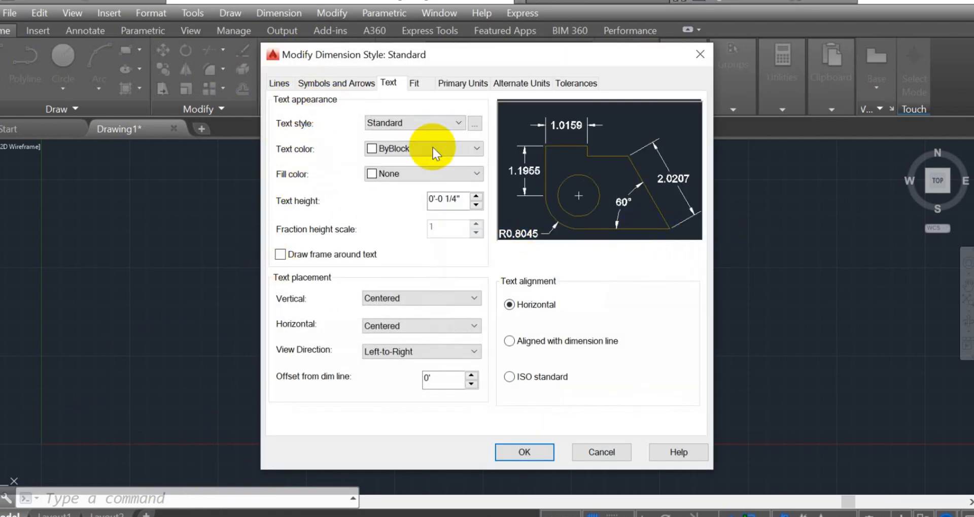
- Set the font of the Standard text style used by the dimension style to Times New Roman
{"action": "left_click", "coordinate": [474, 123]}
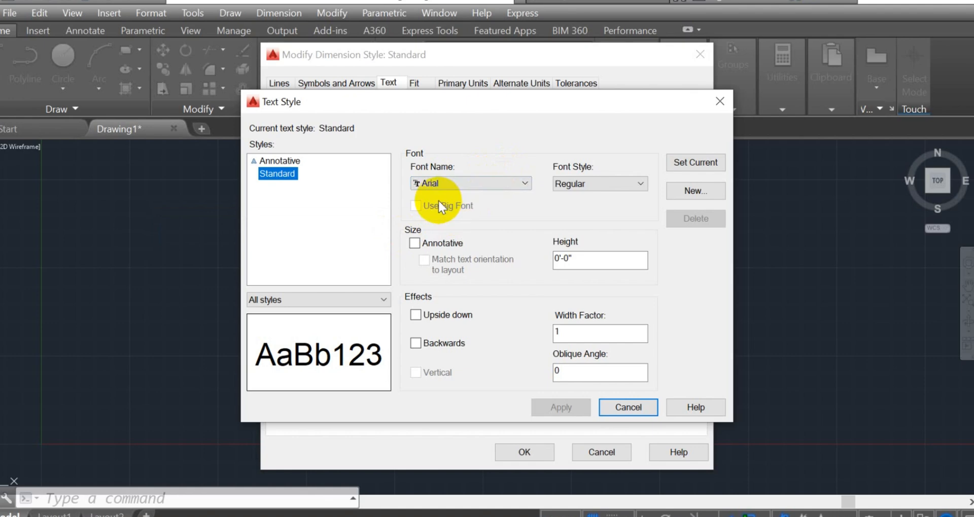
{"action": "left_click", "coordinate": [506, 181]}
{"action": "scroll", "coordinate": [466, 350], "scroll_direction": "down", "scroll_amount": 20}
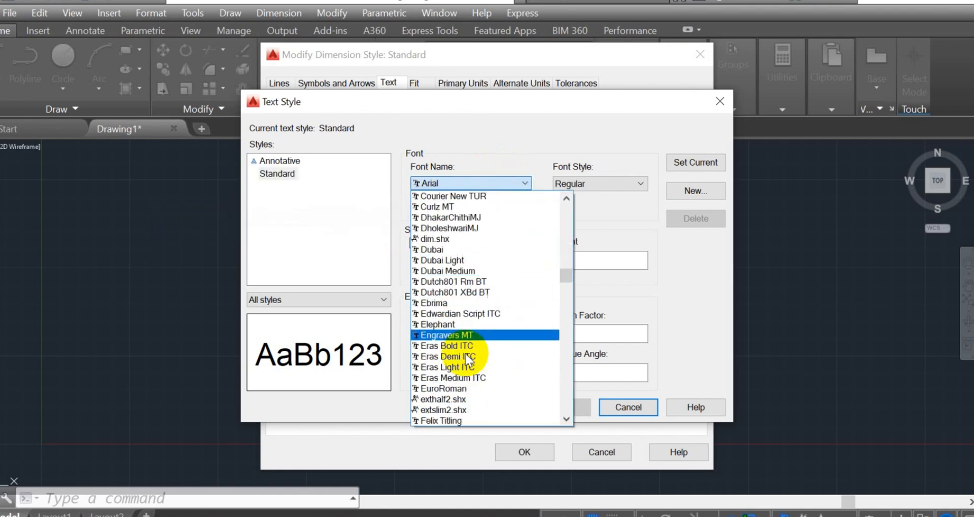
{"action": "scroll", "coordinate": [466, 358], "scroll_direction": "down", "scroll_amount": 20}
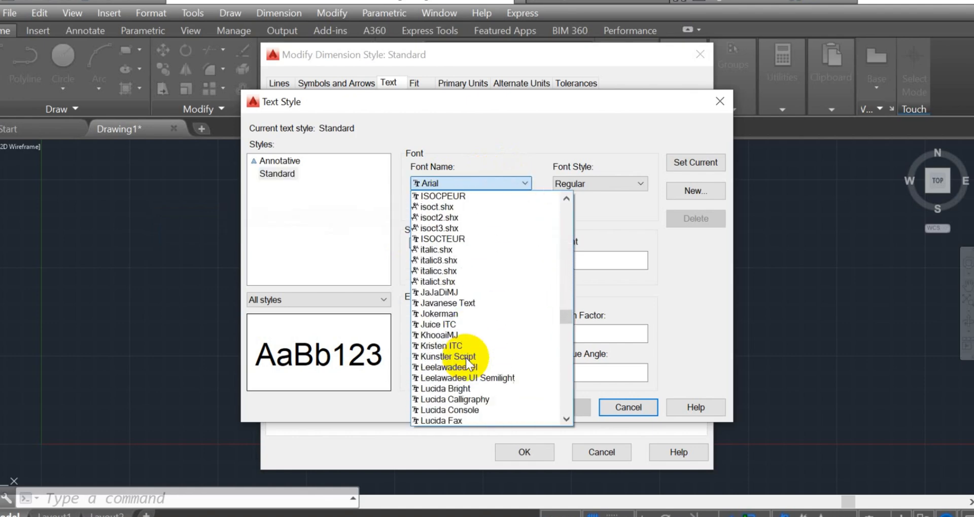
{"action": "scroll", "coordinate": [466, 351], "scroll_direction": "down", "scroll_amount": 20}
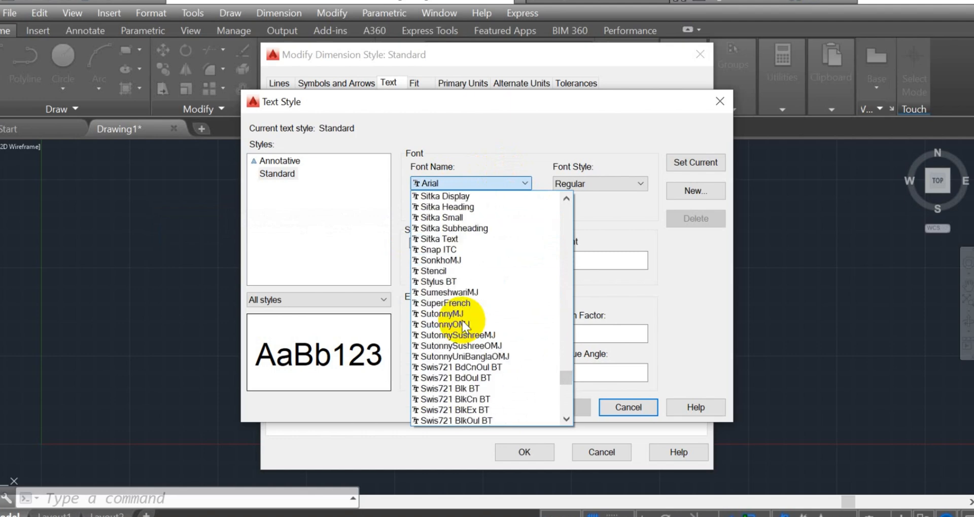
{"action": "scroll", "coordinate": [487, 263], "scroll_direction": "up", "scroll_amount": 5}
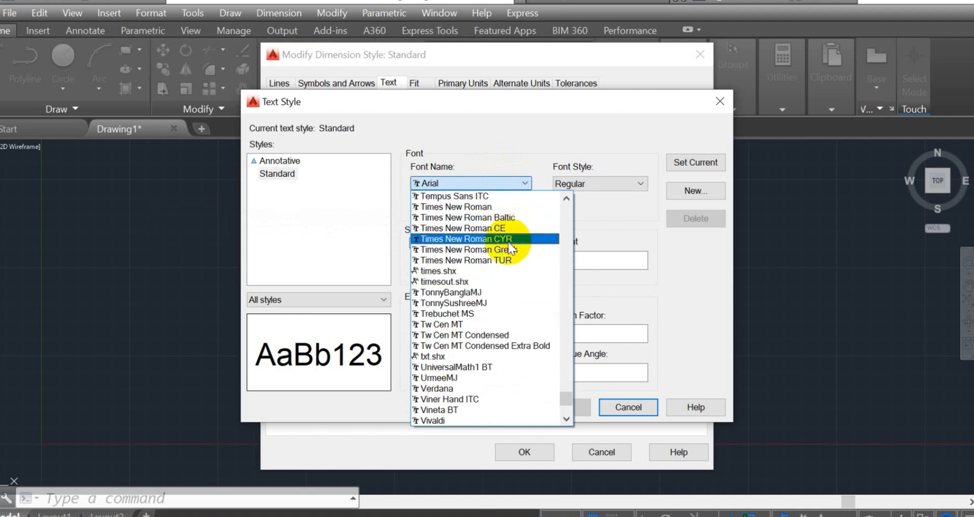
{"action": "left_click", "coordinate": [492, 208]}
- Change the Standard text style's font back to Arial
{"action": "left_click", "coordinate": [518, 184]}
{"action": "scroll", "coordinate": [472, 231], "scroll_direction": "up", "scroll_amount": 20}
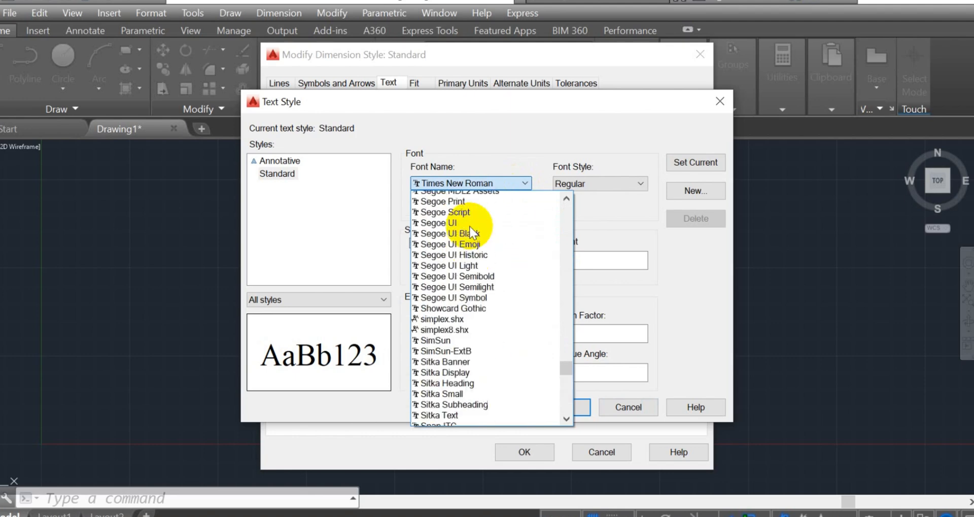
{"action": "scroll", "coordinate": [469, 228], "scroll_direction": "up", "scroll_amount": 20}
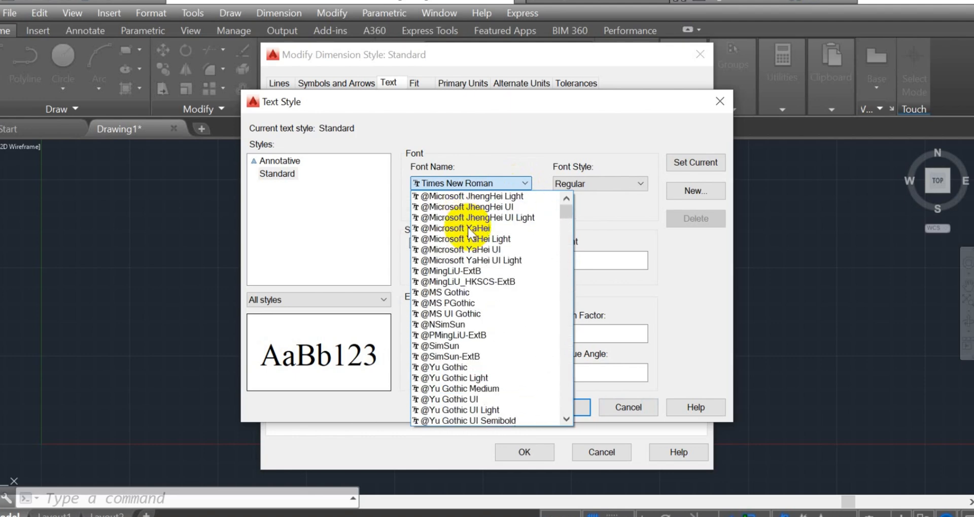
{"action": "left_click", "coordinate": [492, 113]}
{"action": "left_click", "coordinate": [517, 183]}
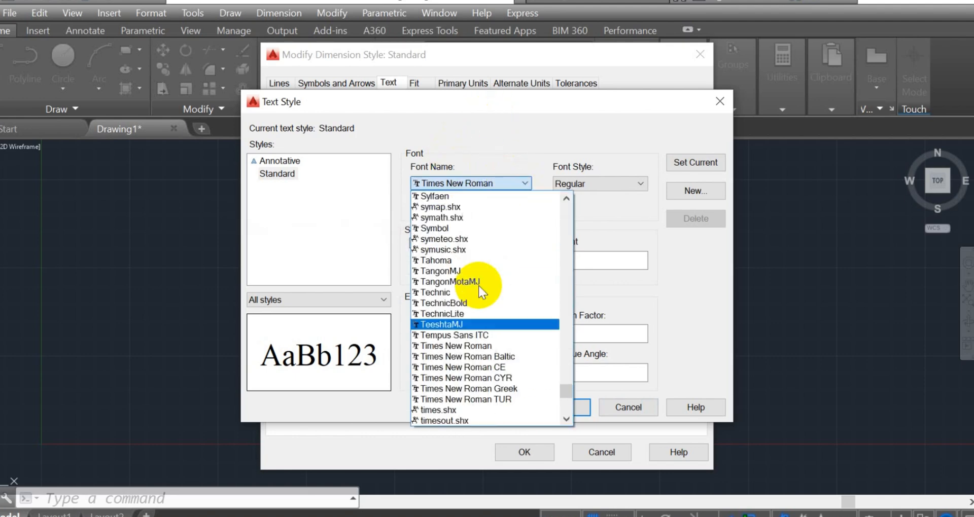
{"action": "scroll", "coordinate": [478, 285], "scroll_direction": "up", "scroll_amount": 20}
{"action": "left_click", "coordinate": [566, 198]}
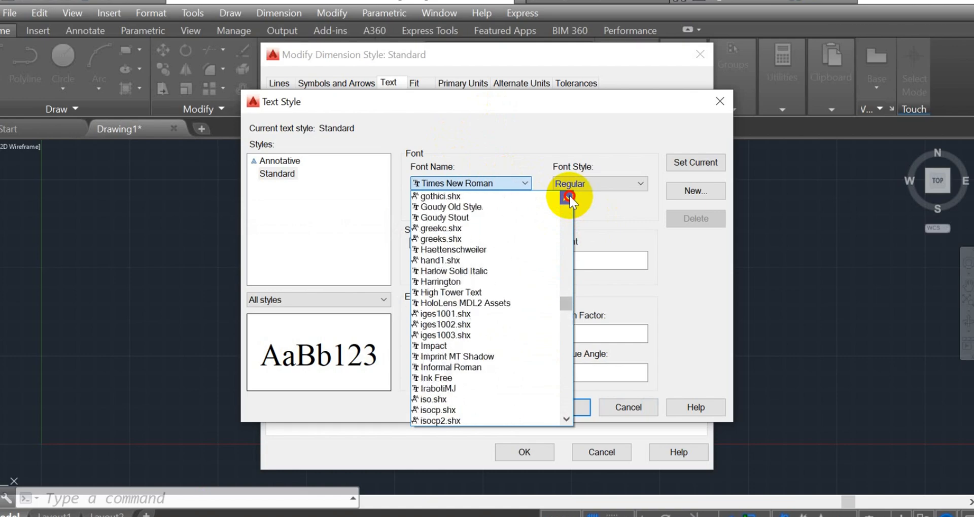
{"action": "left_click_drag", "start_coordinate": [568, 199], "coordinate": [568, 200]}
{"action": "scroll", "coordinate": [489, 254], "scroll_direction": "down", "scroll_amount": 5}
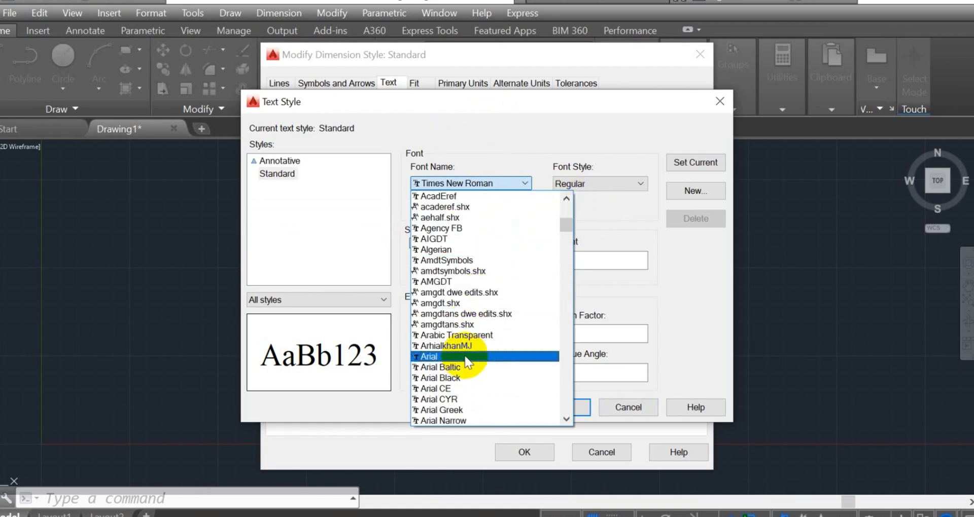
{"action": "left_click", "coordinate": [451, 362]}
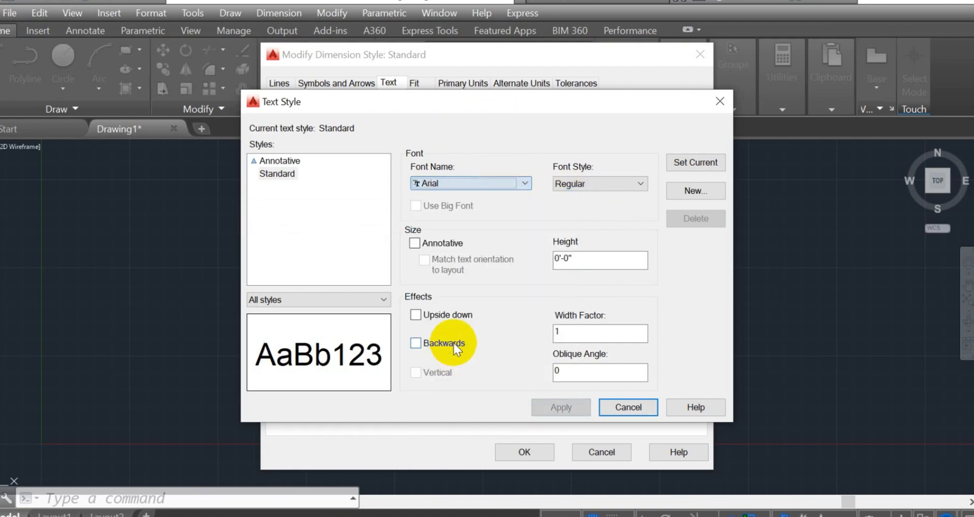
- Check the text style's font style options and height, and close the text style settings
{"action": "left_click", "coordinate": [629, 182]}
{"action": "left_click", "coordinate": [628, 183]}
{"action": "left_click", "coordinate": [614, 259]}
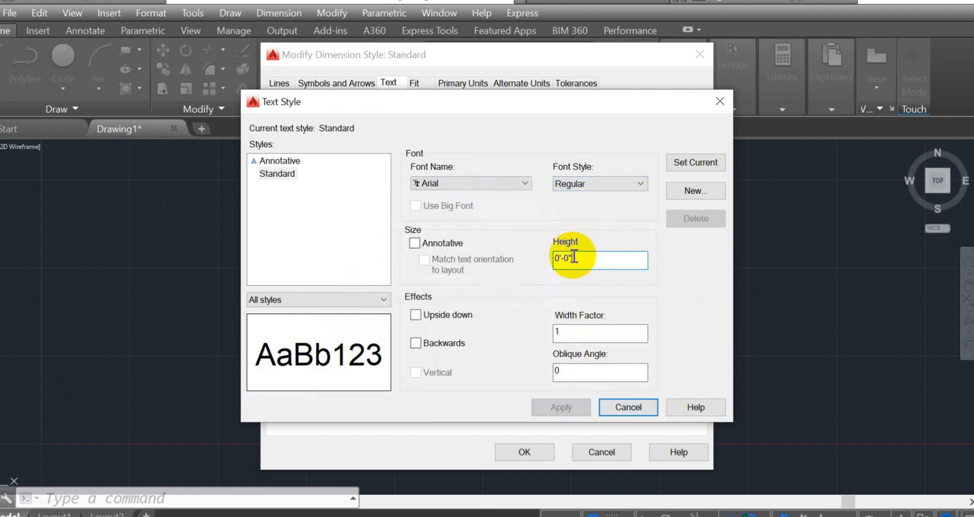
{"action": "left_click", "coordinate": [720, 102]}
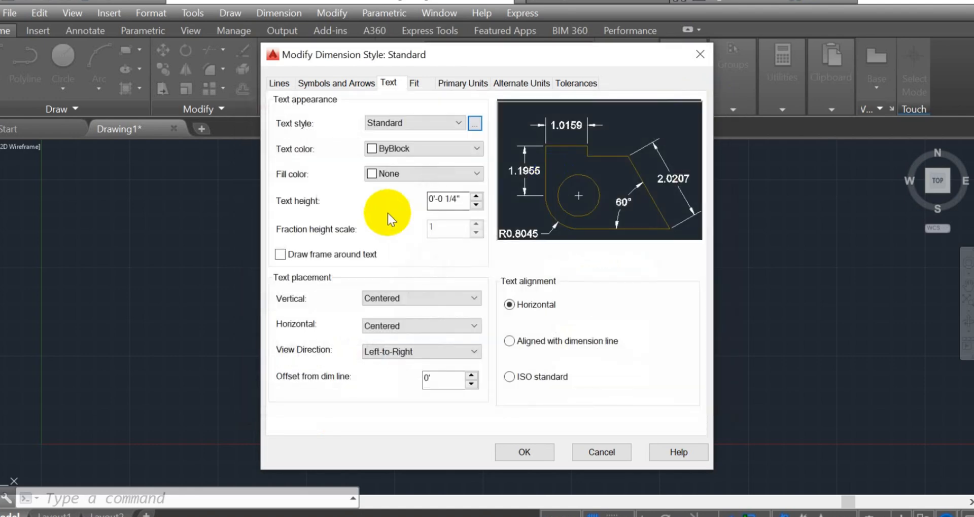
- Set the dimension style's linear primary units to Architectural format with 0'-0" precision
{"action": "left_click", "coordinate": [419, 83]}
{"action": "left_click", "coordinate": [457, 82]}
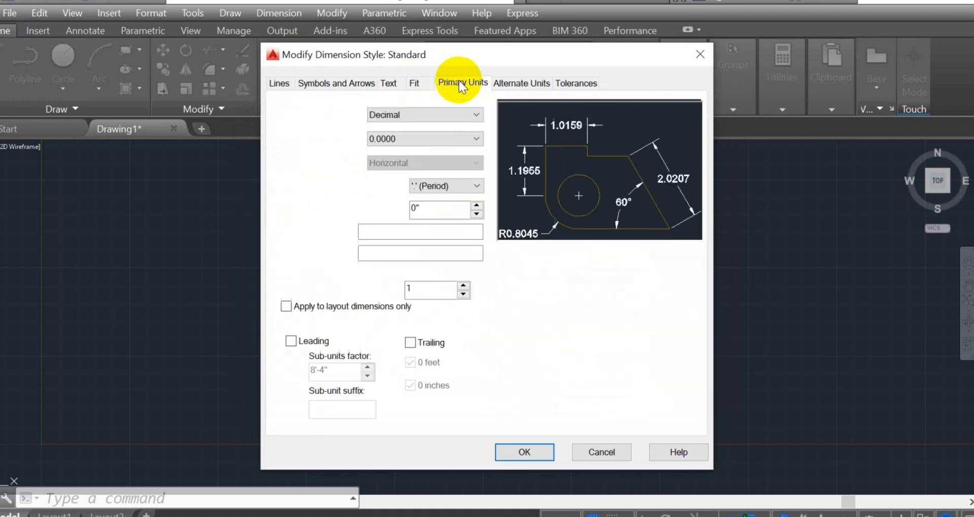
{"action": "left_click", "coordinate": [475, 114]}
{"action": "left_click", "coordinate": [431, 157]}
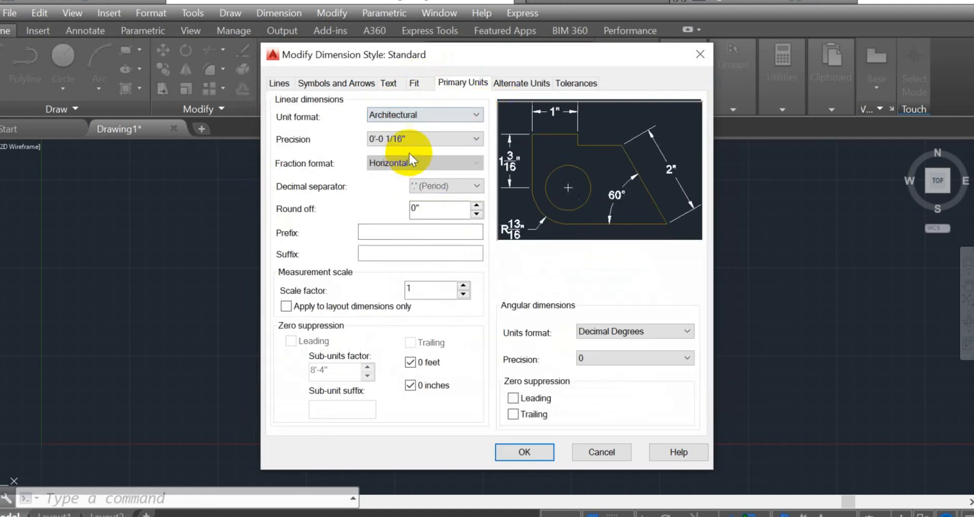
{"action": "left_click", "coordinate": [474, 138]}
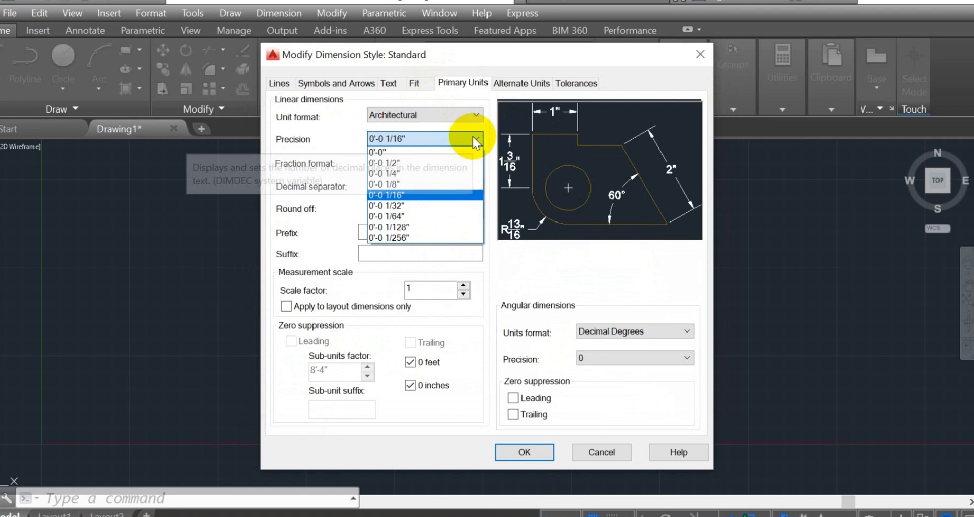
{"action": "left_click", "coordinate": [437, 153]}
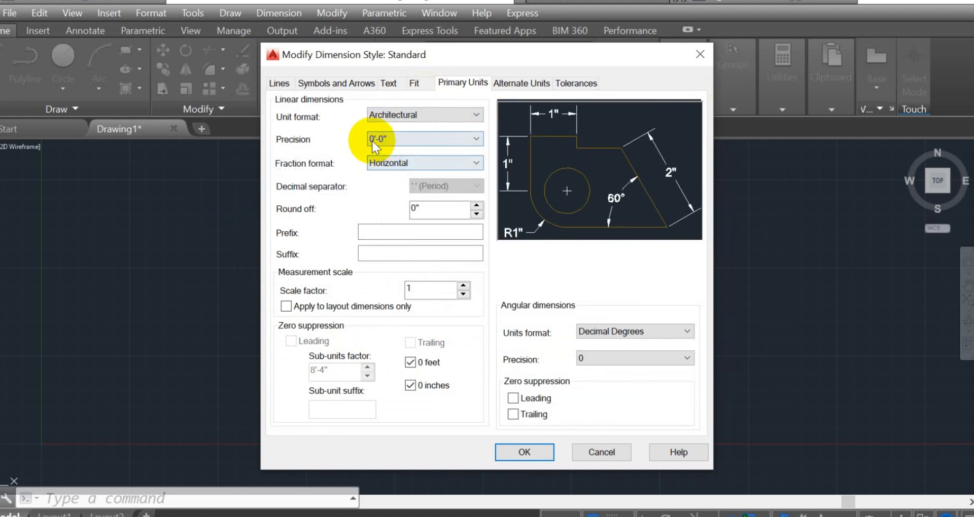
- Try another fraction format for the linear dimensions and return it to Horizontal
{"action": "left_click", "coordinate": [437, 163]}
{"action": "left_click", "coordinate": [397, 188]}
{"action": "left_click", "coordinate": [426, 164]}
{"action": "left_click", "coordinate": [383, 176]}
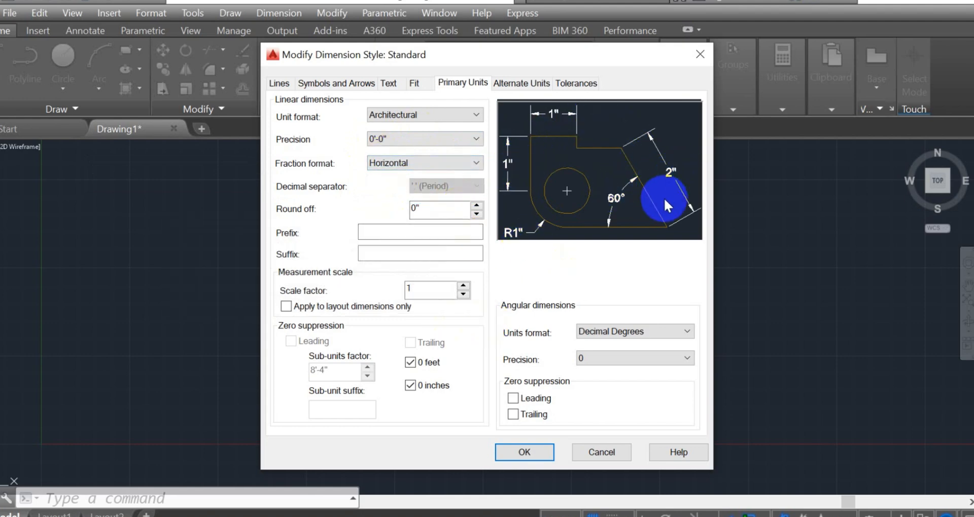
- Try other angular unit formats, including Degrees Minutes Seconds and Gradians, and return the angular dimensions to Decimal Degrees
{"action": "left_click", "coordinate": [666, 332]}
{"action": "left_click", "coordinate": [666, 332]}
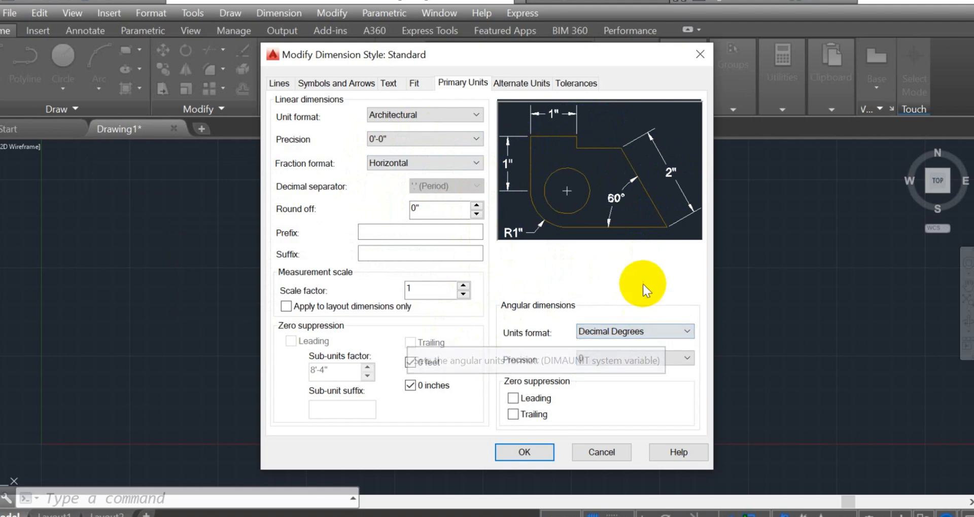
{"action": "left_click", "coordinate": [644, 331]}
{"action": "left_click", "coordinate": [612, 355]}
{"action": "left_click", "coordinate": [632, 332]}
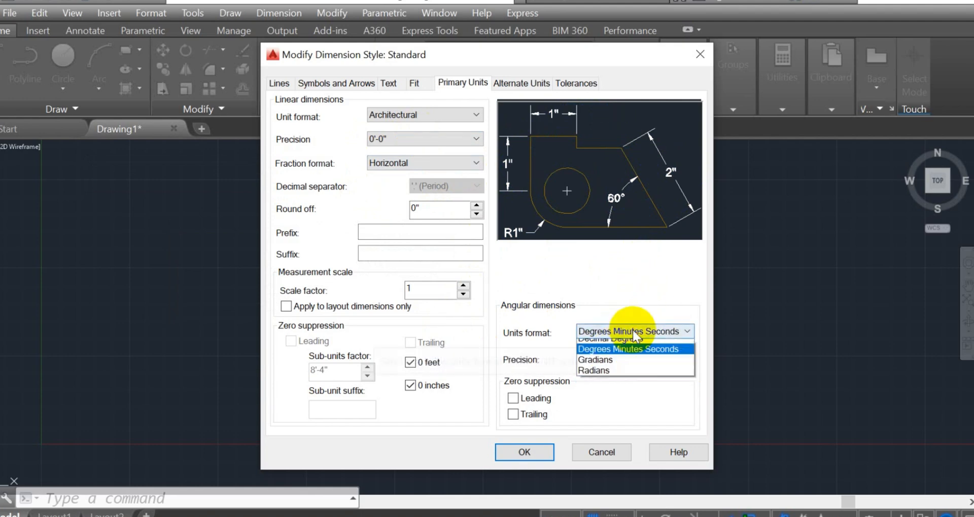
{"action": "left_click", "coordinate": [615, 376]}
{"action": "left_click", "coordinate": [632, 331]}
{"action": "left_click", "coordinate": [613, 368]}
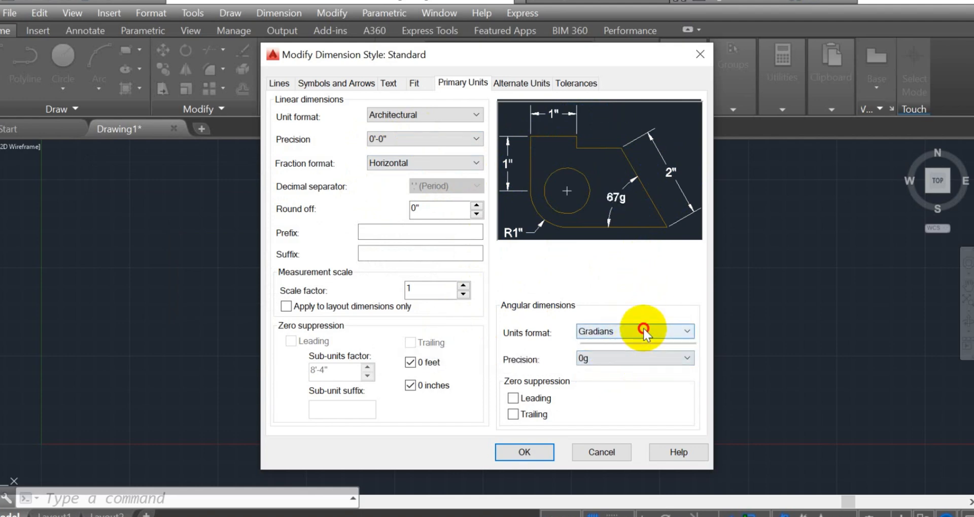
{"action": "left_click", "coordinate": [643, 331]}
{"action": "left_click", "coordinate": [616, 356]}
{"action": "left_click", "coordinate": [635, 331]}
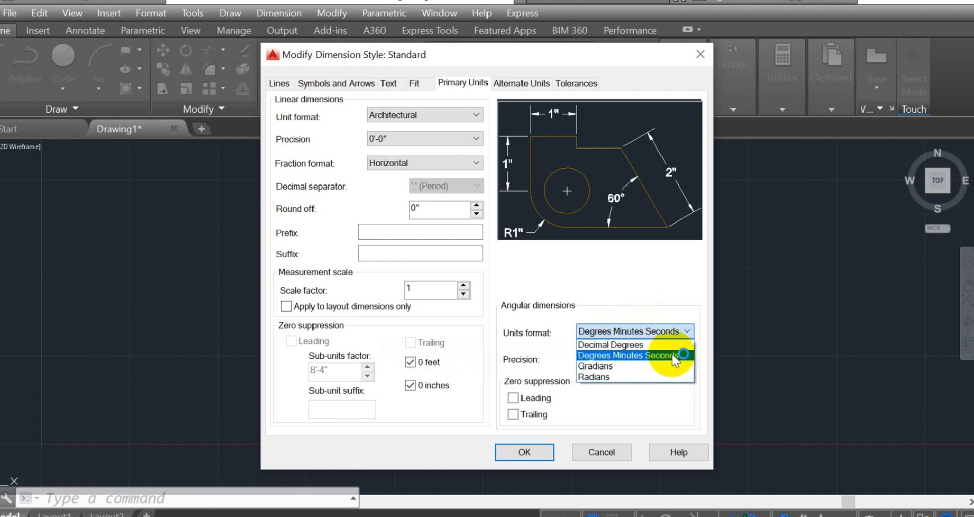
{"action": "left_click", "coordinate": [658, 345]}
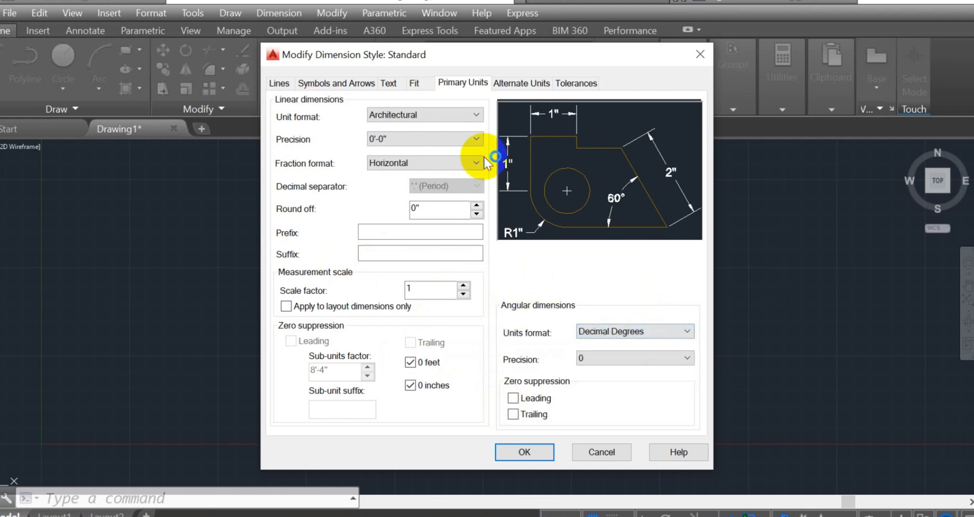
- Look through the alternate units and tolerances settings, and try an arrow size of 1" for the dimension arrowheads
{"action": "left_click", "coordinate": [521, 83]}
{"action": "left_click", "coordinate": [576, 82]}
{"action": "left_click", "coordinate": [341, 84]}
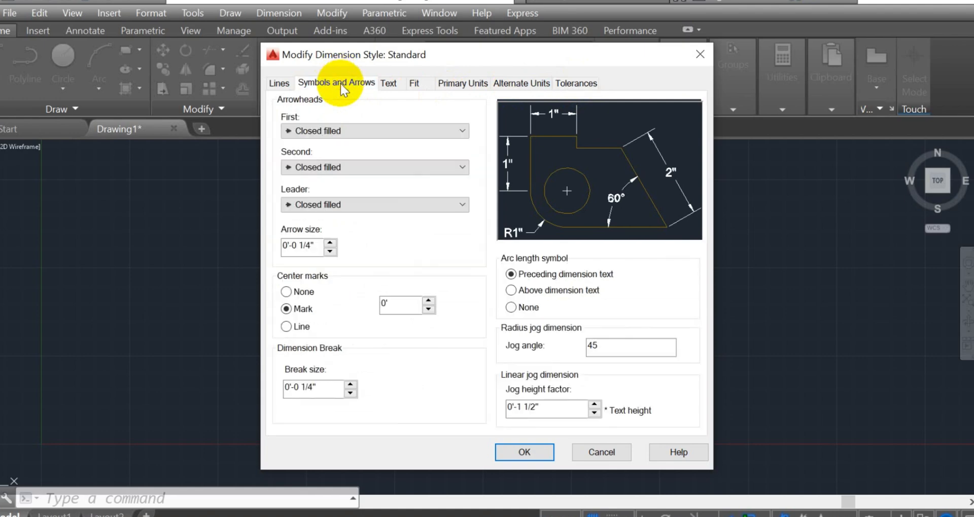
{"action": "left_click", "coordinate": [314, 245]}
{"action": "left_click_drag", "start_coordinate": [314, 245], "coordinate": [282, 246]}
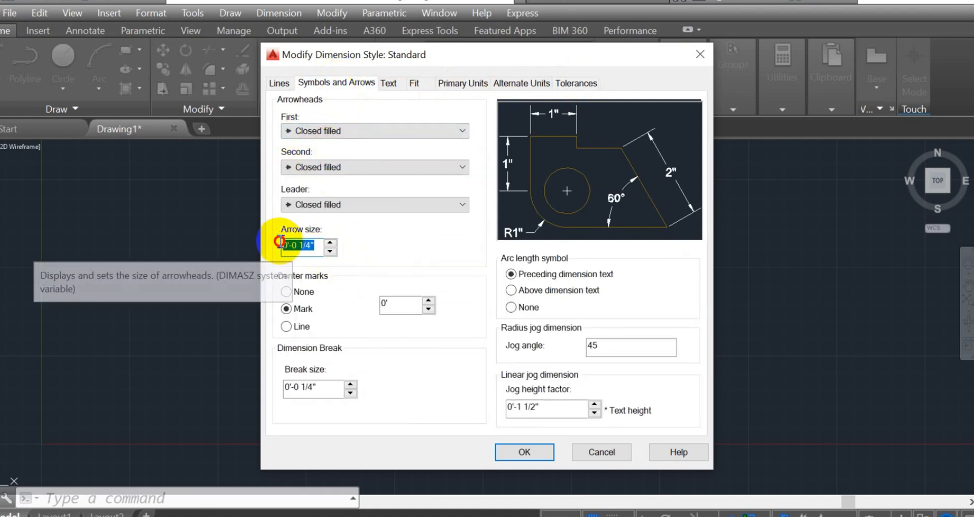
{"action": "type", "text": "1"}
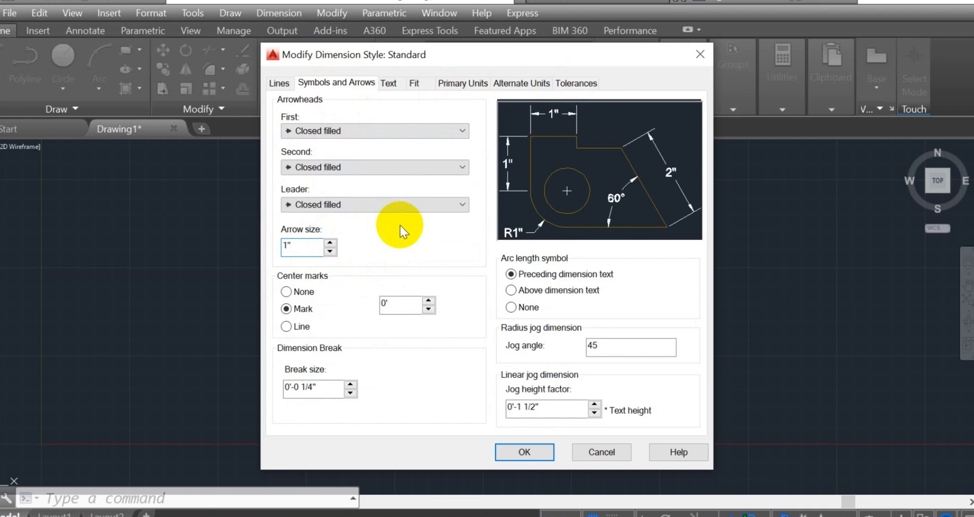
- Try center marks set to None with an arrow size of 0.5, and close the Standard style's settings
{"action": "left_click", "coordinate": [395, 302]}
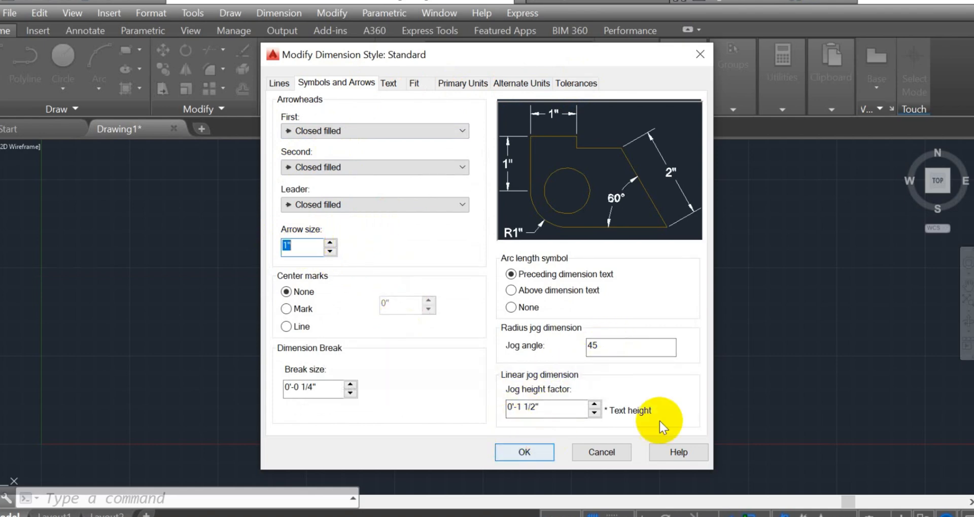
{"action": "left_click", "coordinate": [294, 248]}
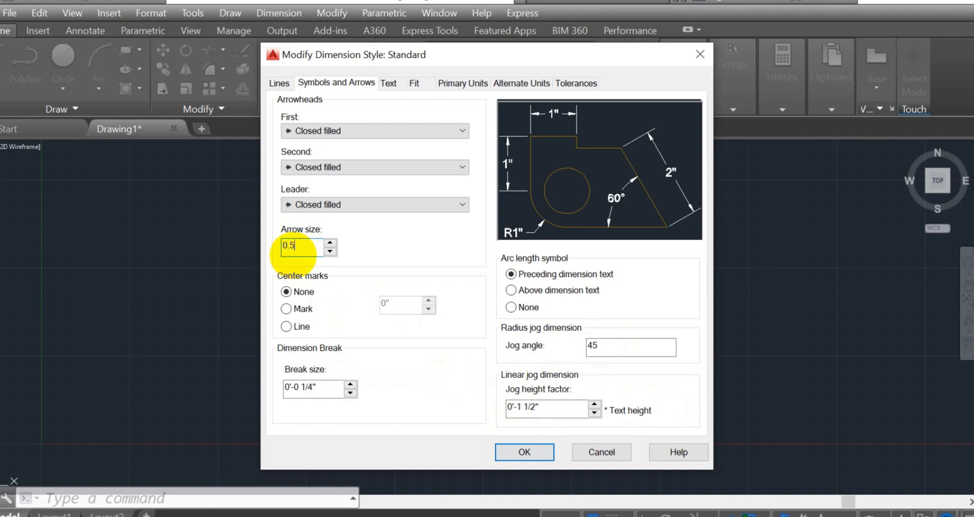
{"action": "left_click", "coordinate": [519, 455]}
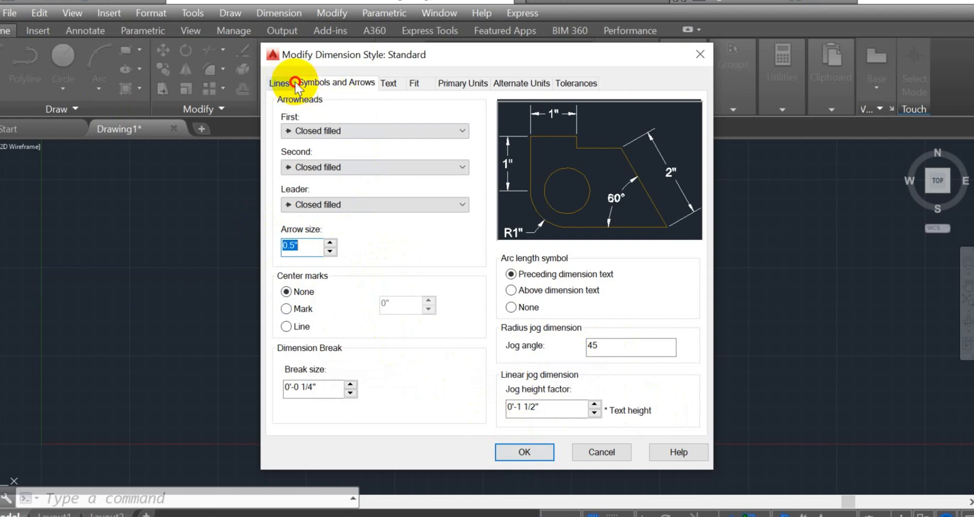
{"action": "left_click", "coordinate": [704, 54]}
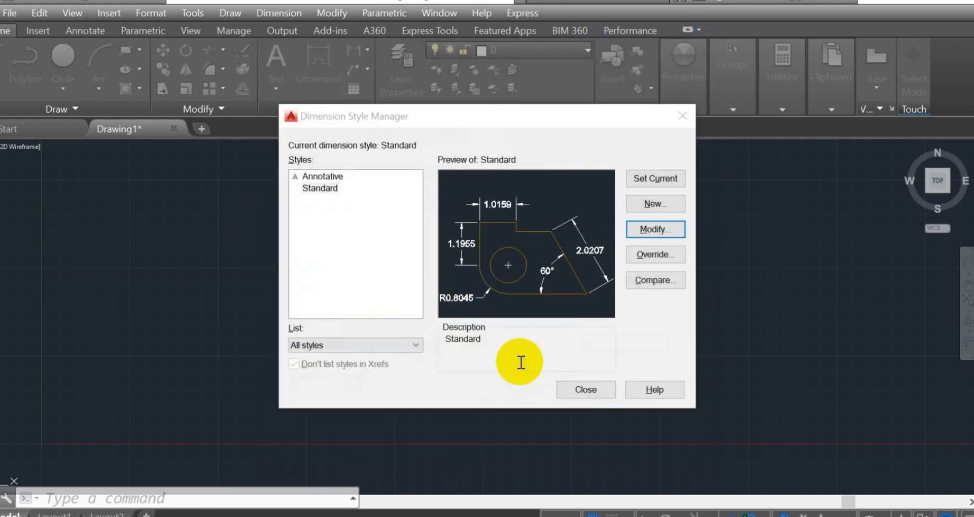
- Reopen the Standard dimension style for modification and check its fit, lines, and symbols and arrows settings
{"action": "left_click", "coordinate": [655, 228]}
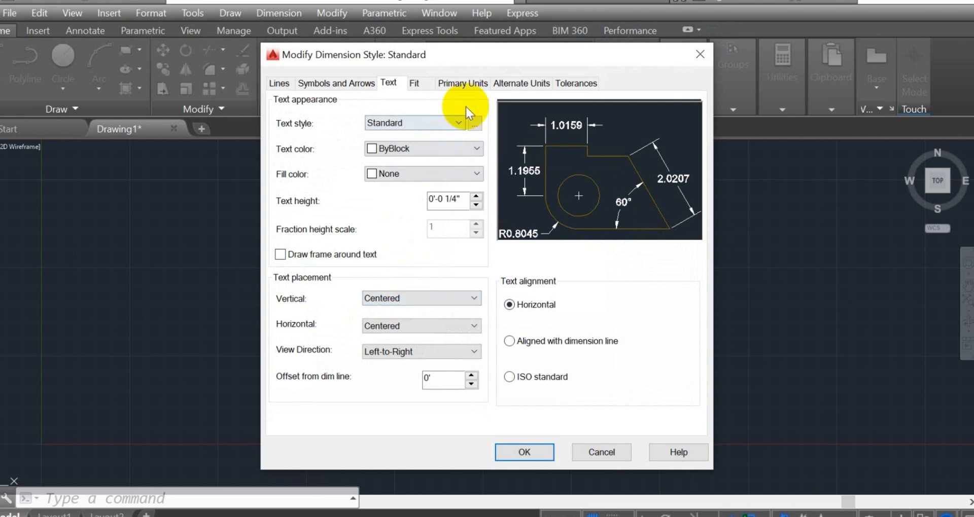
{"action": "left_click", "coordinate": [414, 82]}
{"action": "left_click", "coordinate": [290, 82]}
{"action": "left_click", "coordinate": [336, 82]}
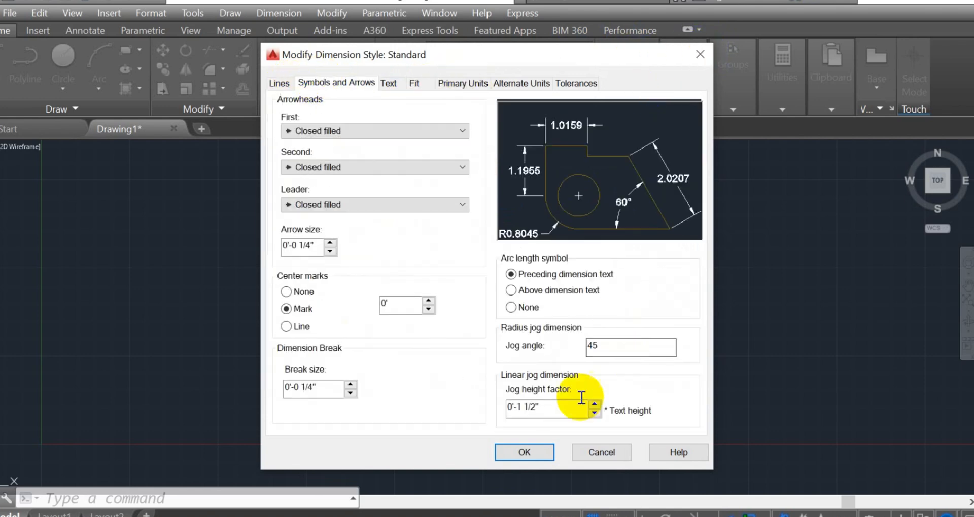
- Accept the Standard style's settings, make Standard the current dimension style and close the Dimension Style Manager
{"action": "left_click", "coordinate": [523, 451]}
{"action": "left_click", "coordinate": [657, 180]}
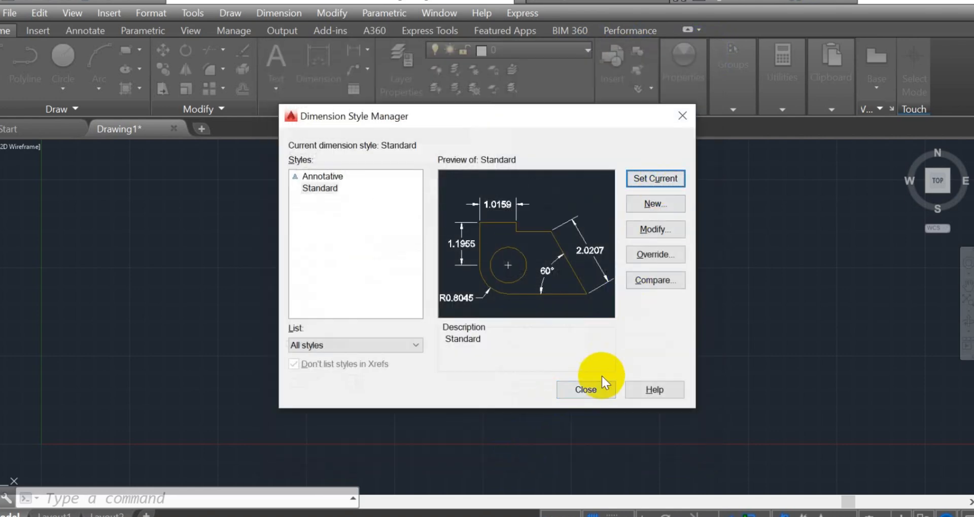
{"action": "left_click", "coordinate": [586, 389]}
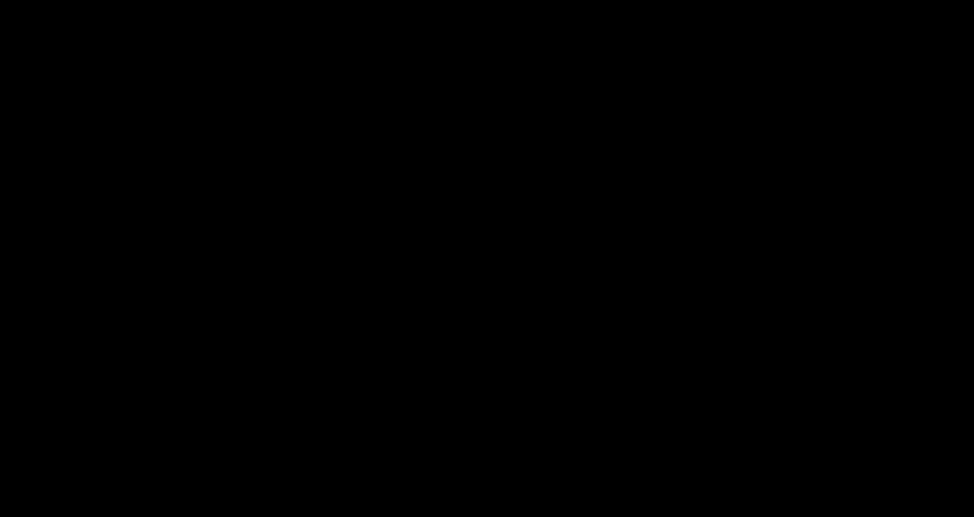